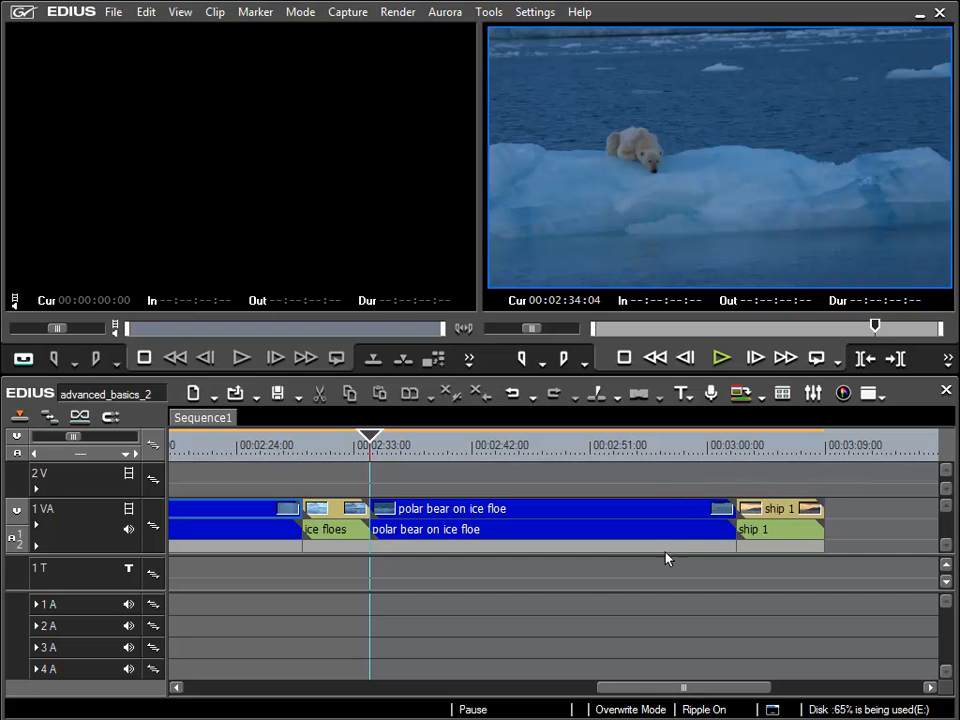
# Play a short stretch of the polar bear on ice floe clip on the timeline
pyautogui.click(721, 358)
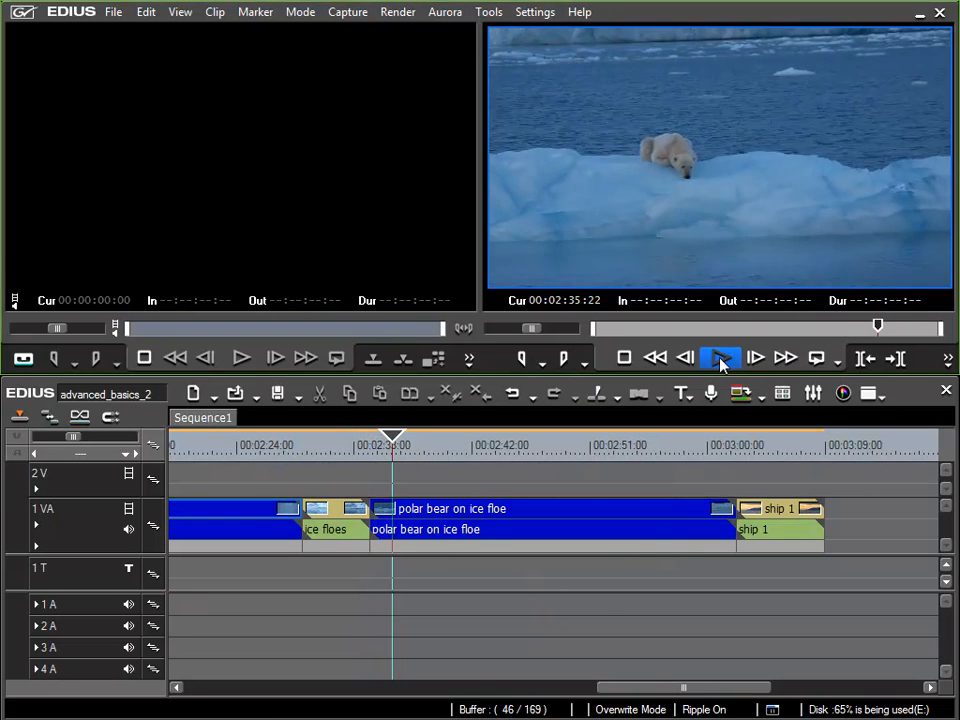
pyautogui.click(721, 360)
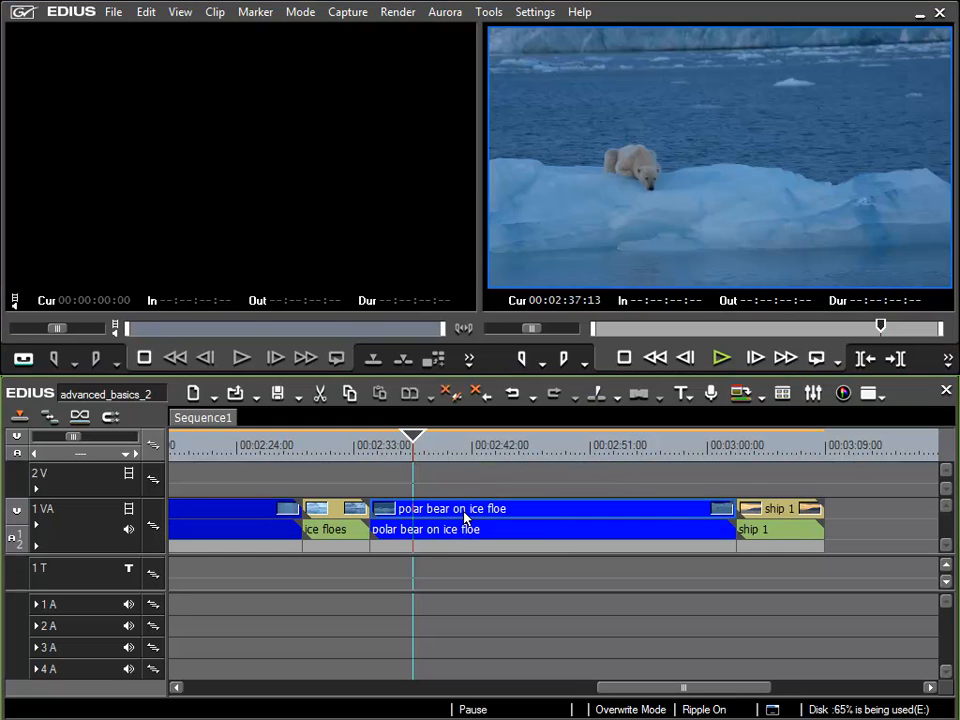
# Set the duration of the polar bear on ice floe clip to 06:00 while in overwrite mode
pyautogui.click(490, 520)
pyautogui.rightClick(503, 510)
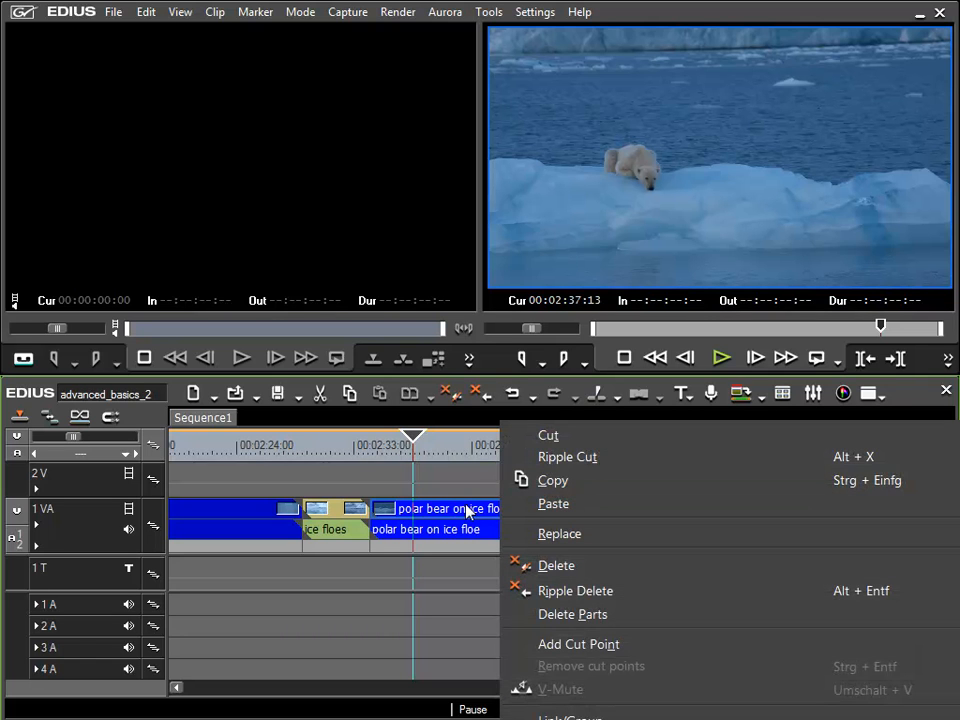
pyautogui.click(215, 12)
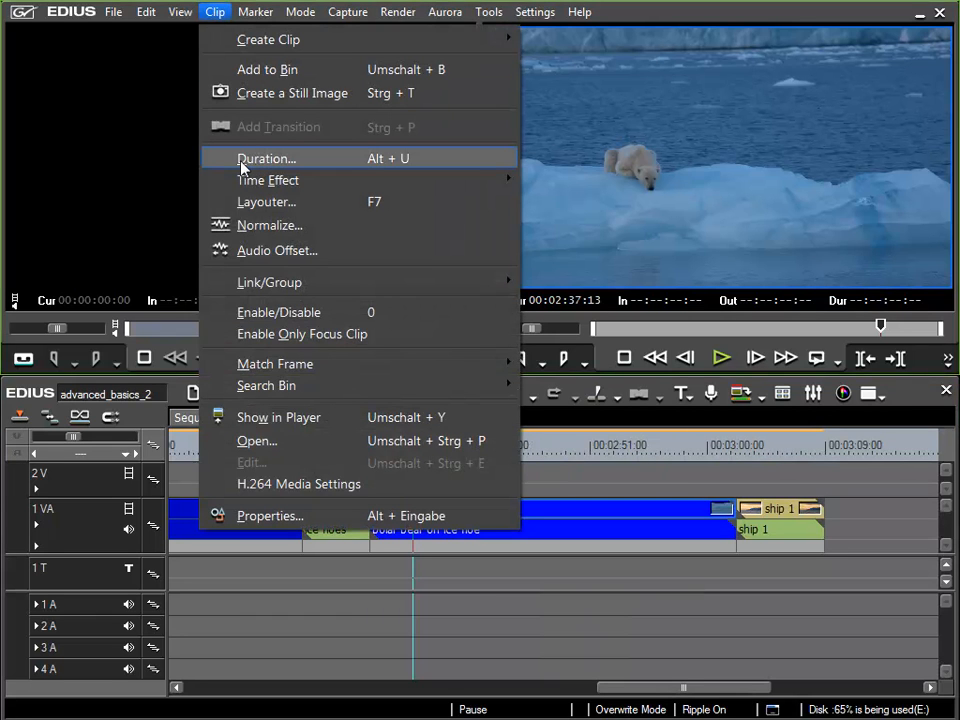
pyautogui.click(445, 163)
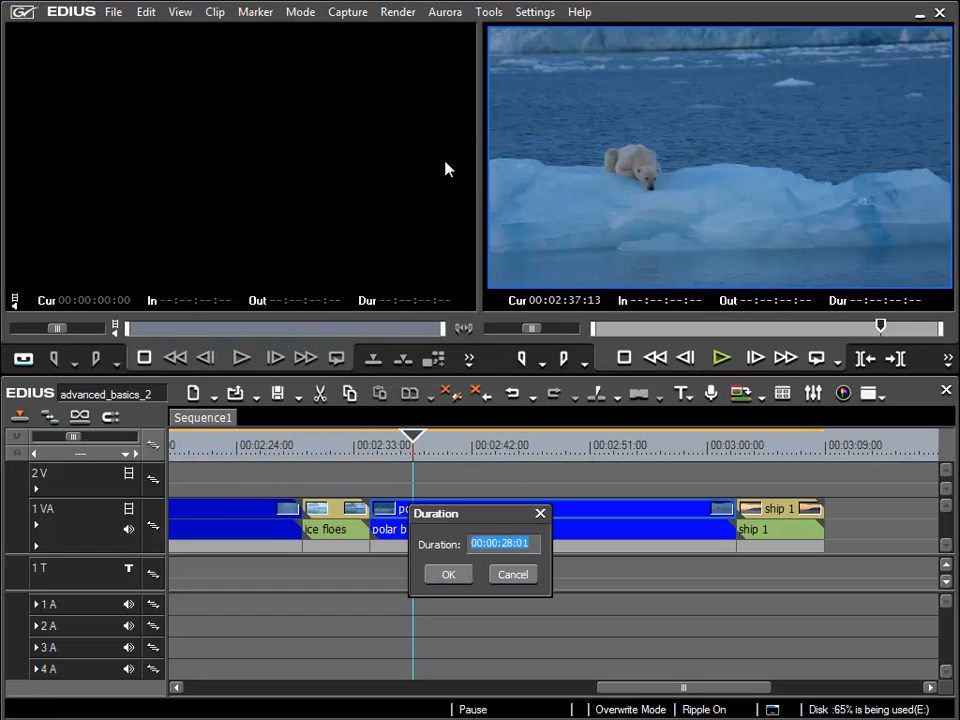
pyautogui.moveTo(486, 521); pyautogui.dragTo(491, 212)
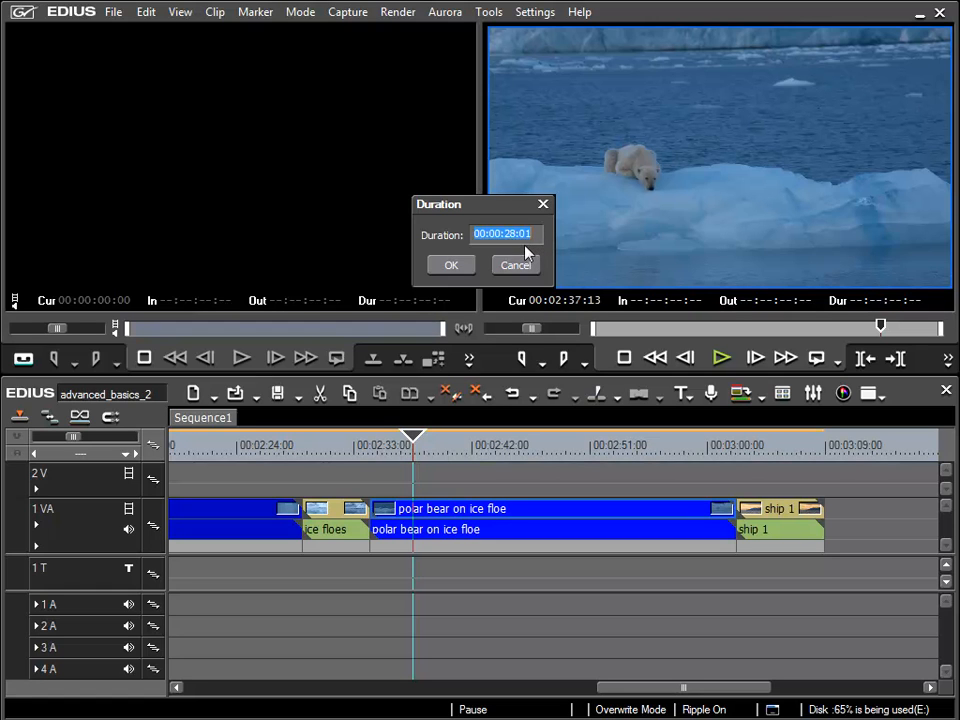
pyautogui.scroll(-2, 529, 236)
pyautogui.scroll(2, 527, 238)
pyautogui.click(508, 238)
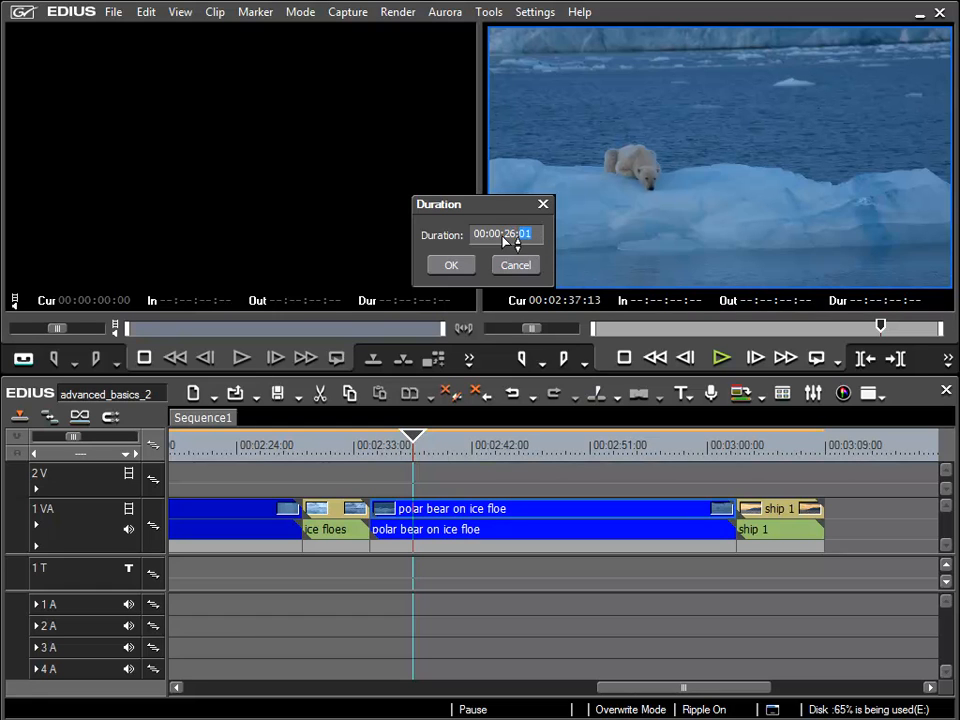
pyautogui.scroll(-6, 512, 236)
pyautogui.doubleClick(514, 240)
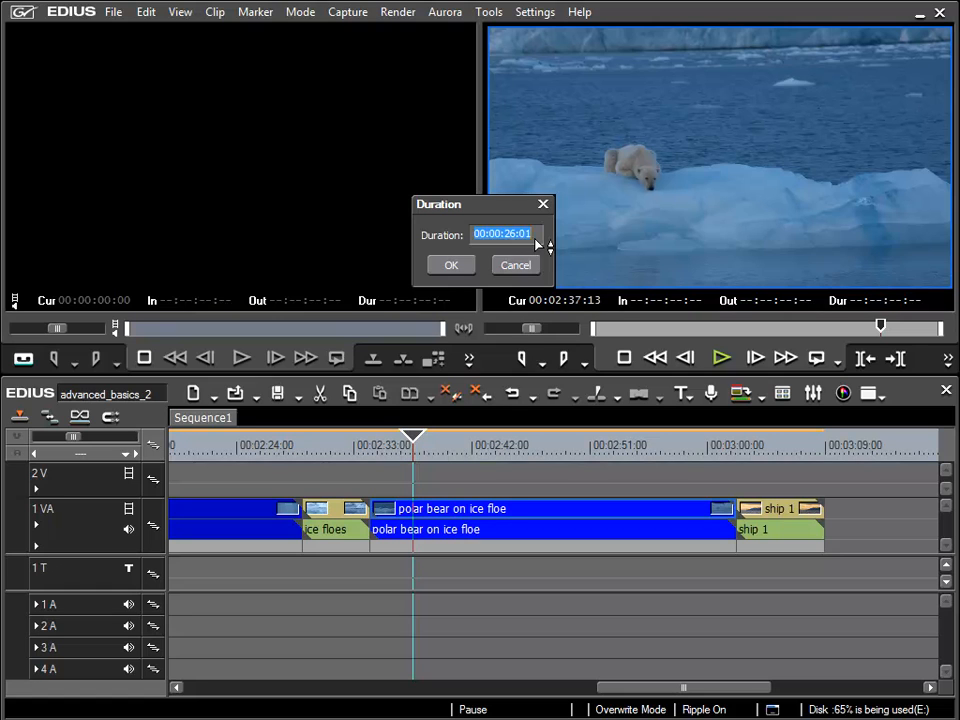
pyautogui.write('06')
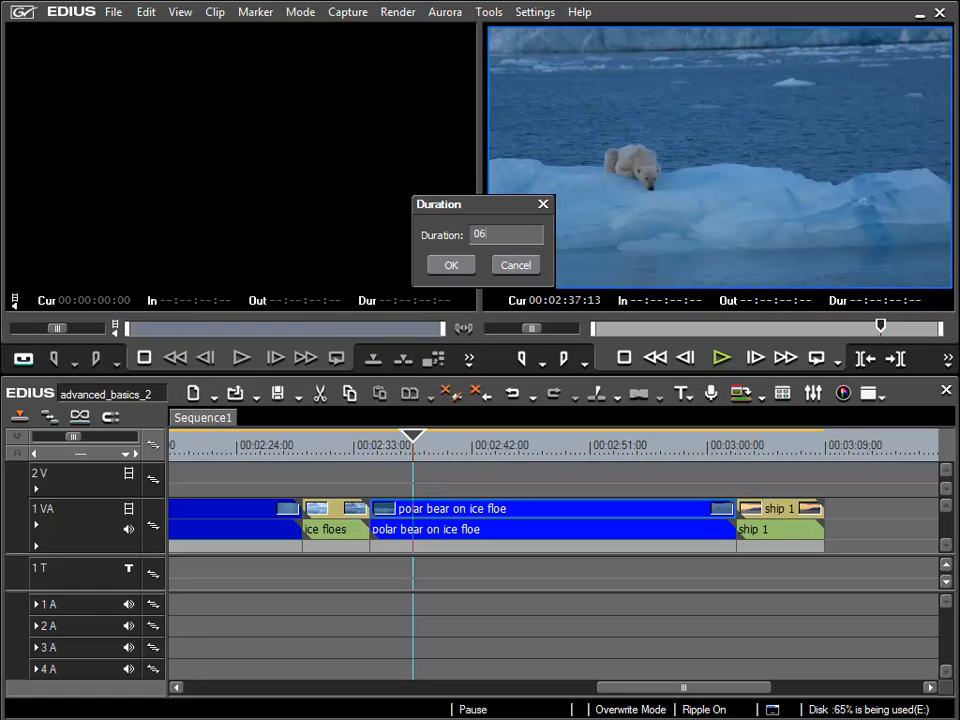
pyautogui.write(':00')
pyautogui.click(445, 265)
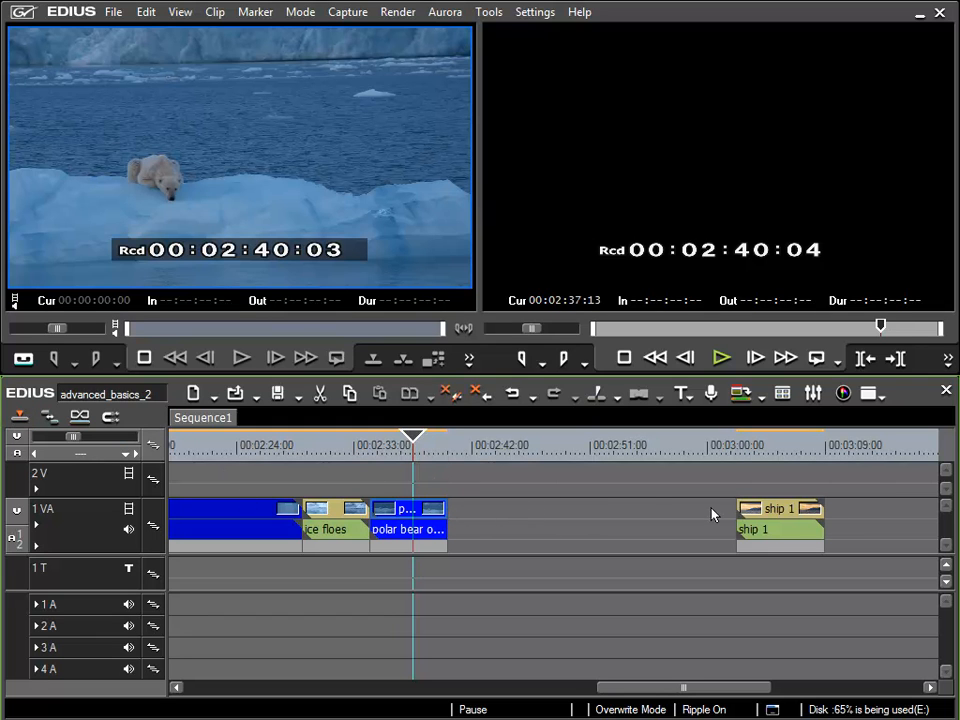
# Undo the duration change of the polar bear clip and switch the timeline to insert mode
pyautogui.click(514, 395)
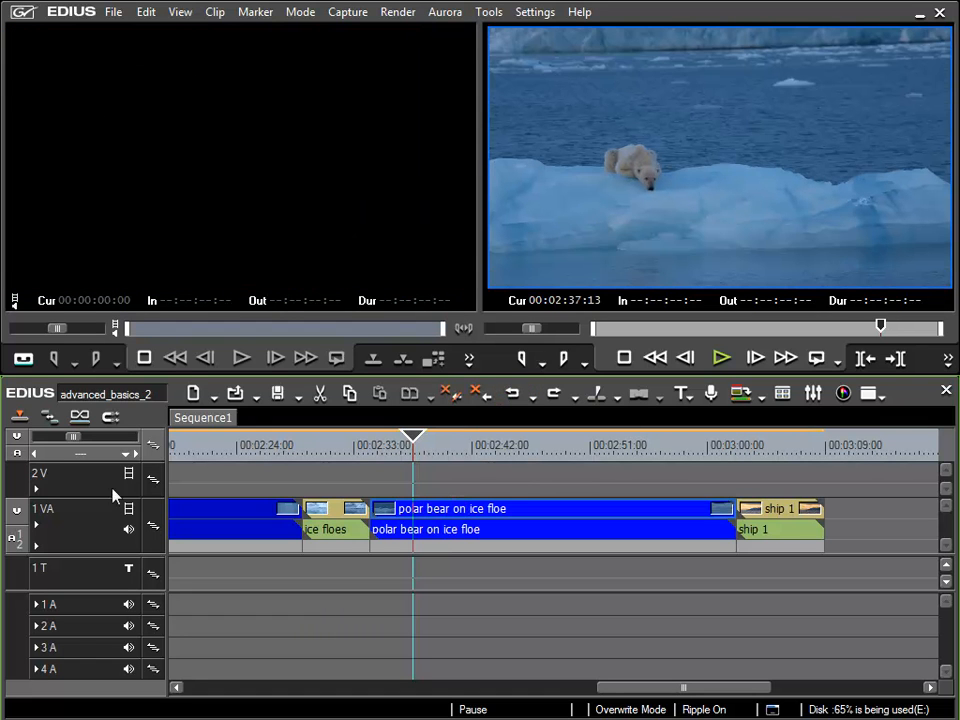
pyautogui.click(17, 418)
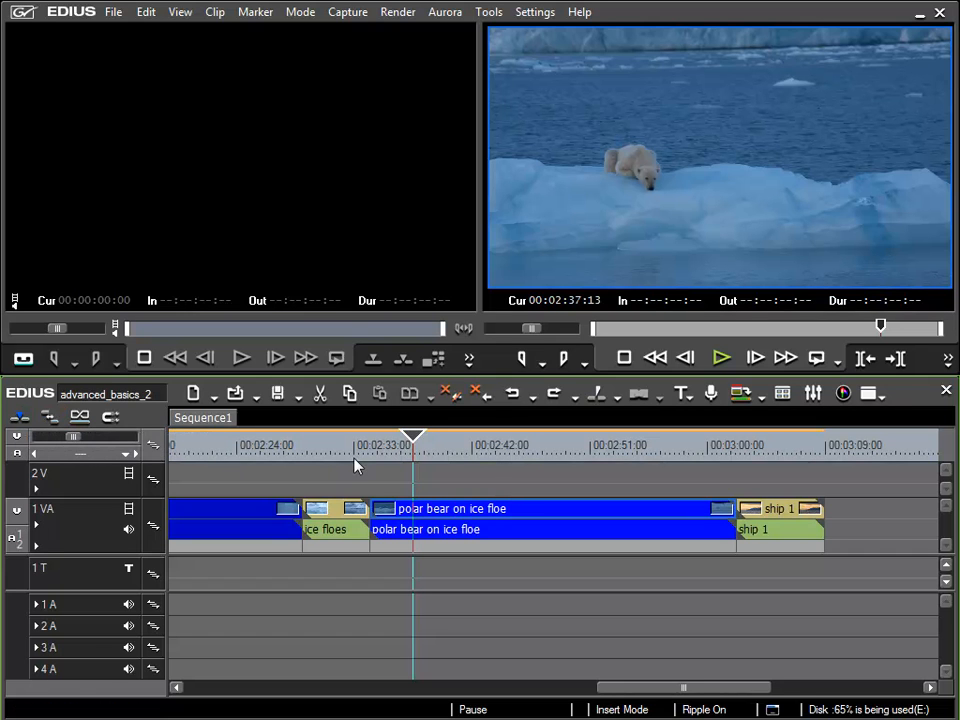
# Set the polar bear clip's duration to 06:00 in insert mode and undo that change
pyautogui.click(215, 12)
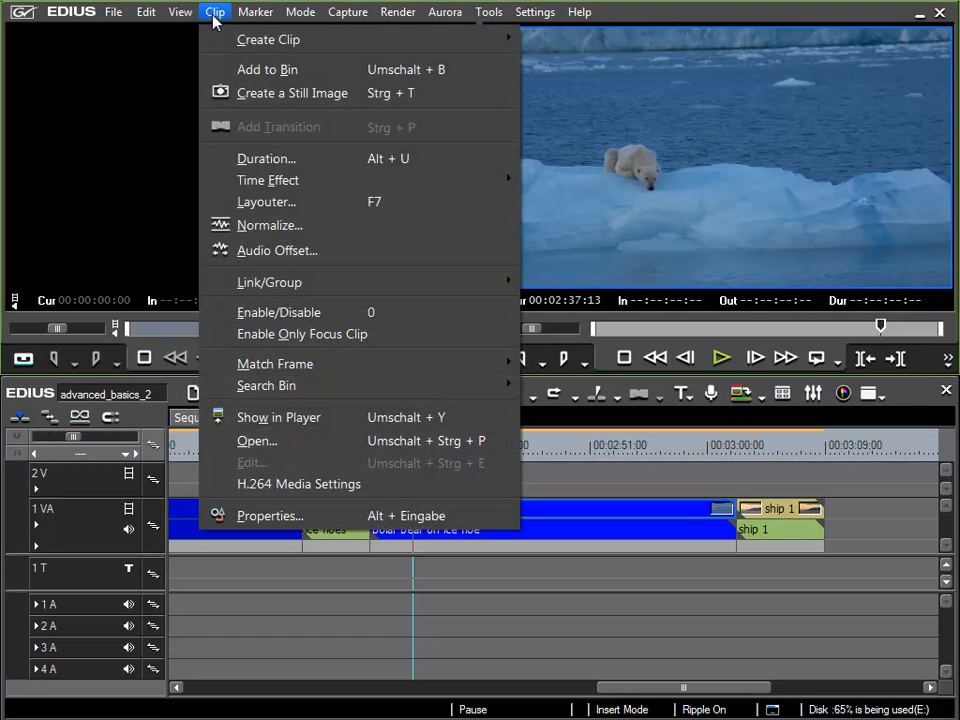
pyautogui.click(264, 158)
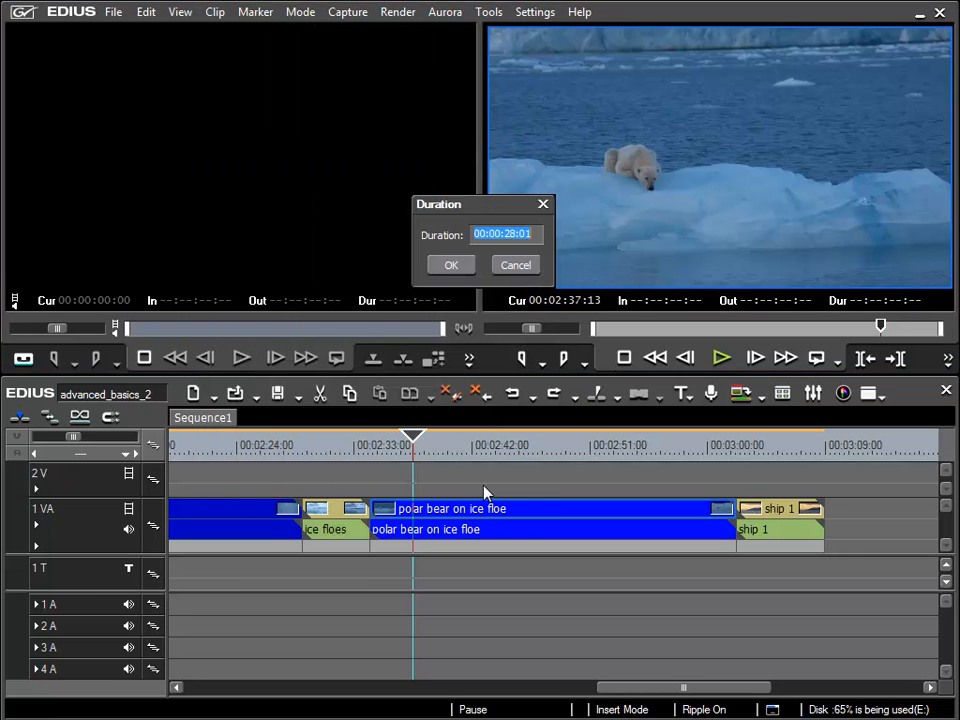
pyautogui.write('06:00')
pyautogui.click(466, 266)
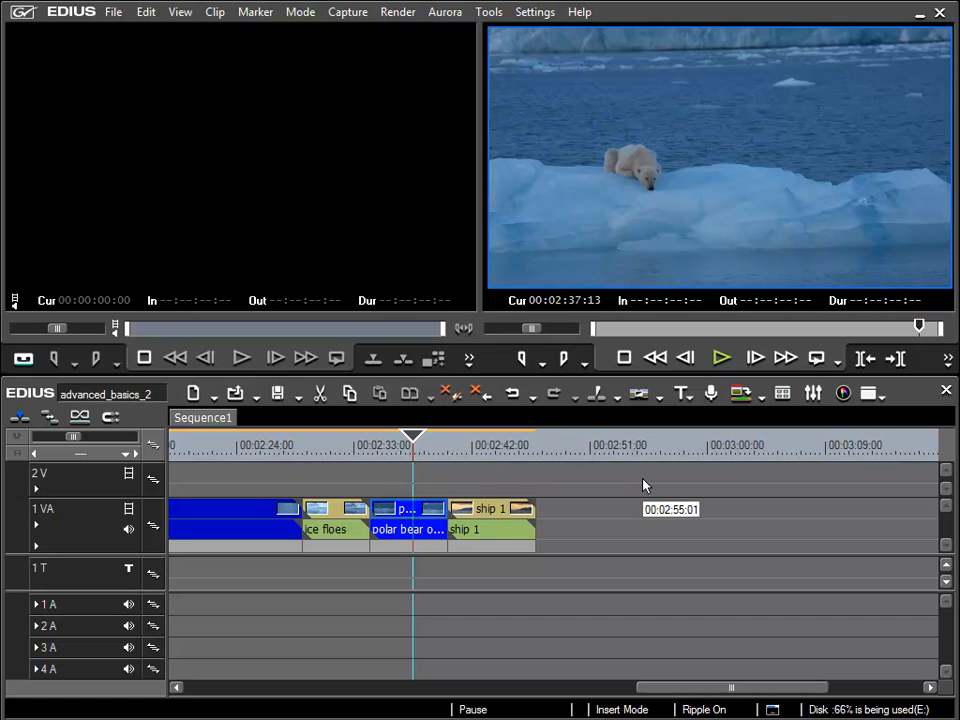
pyautogui.click(510, 396)
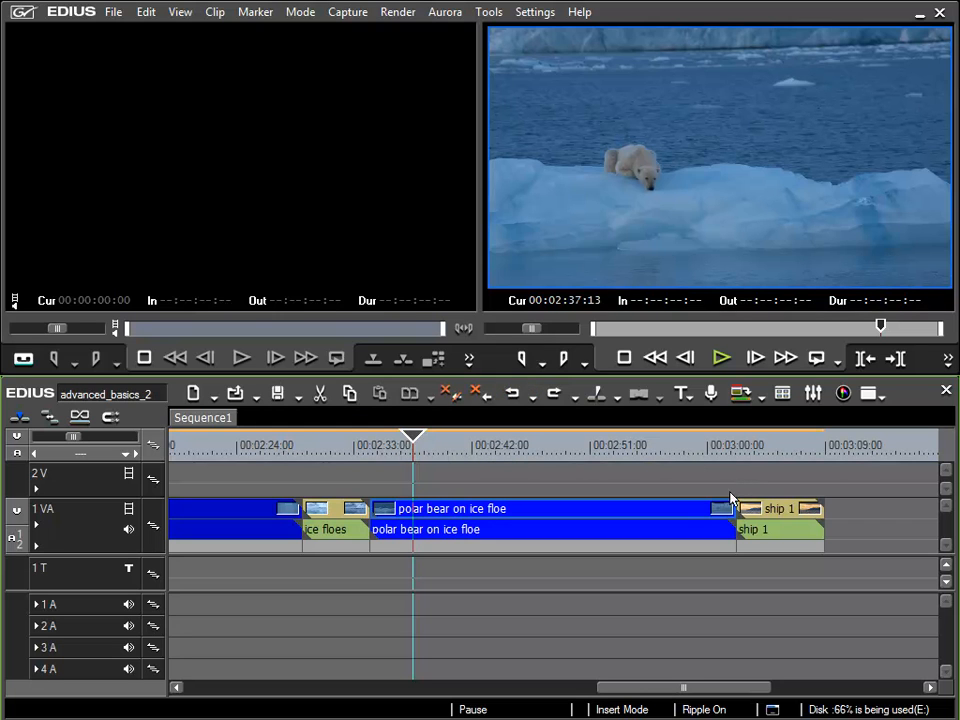
# Set an Out point at the end of the polar bear clip and give the In/Out range a duration of 06:00
pyautogui.click(896, 359)
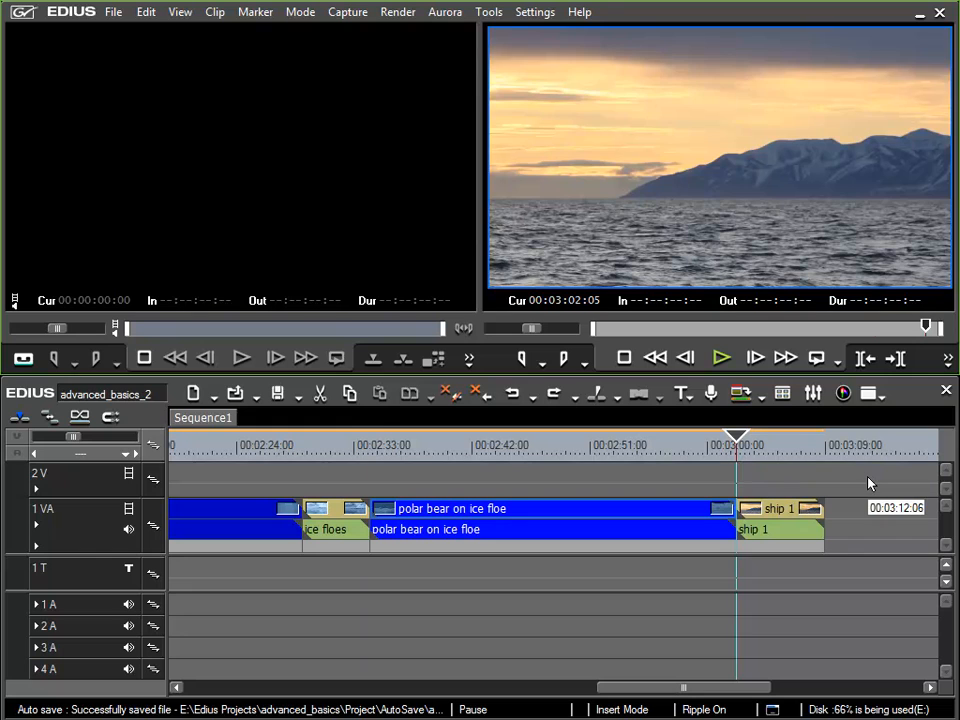
pyautogui.press('pageup')
pyautogui.press('pagedown')
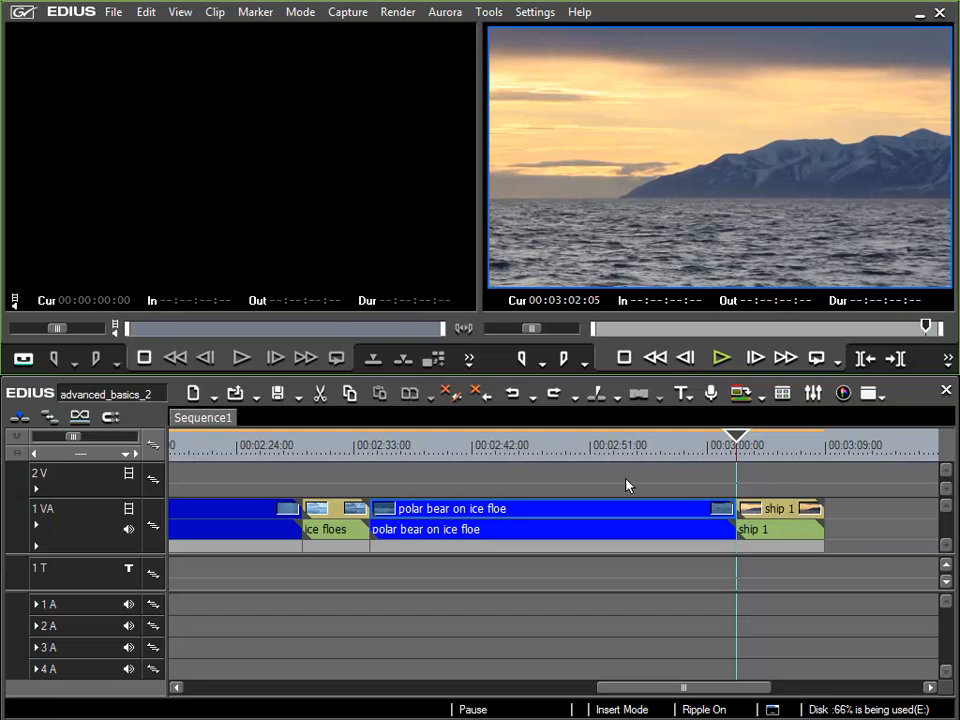
pyautogui.click(566, 364)
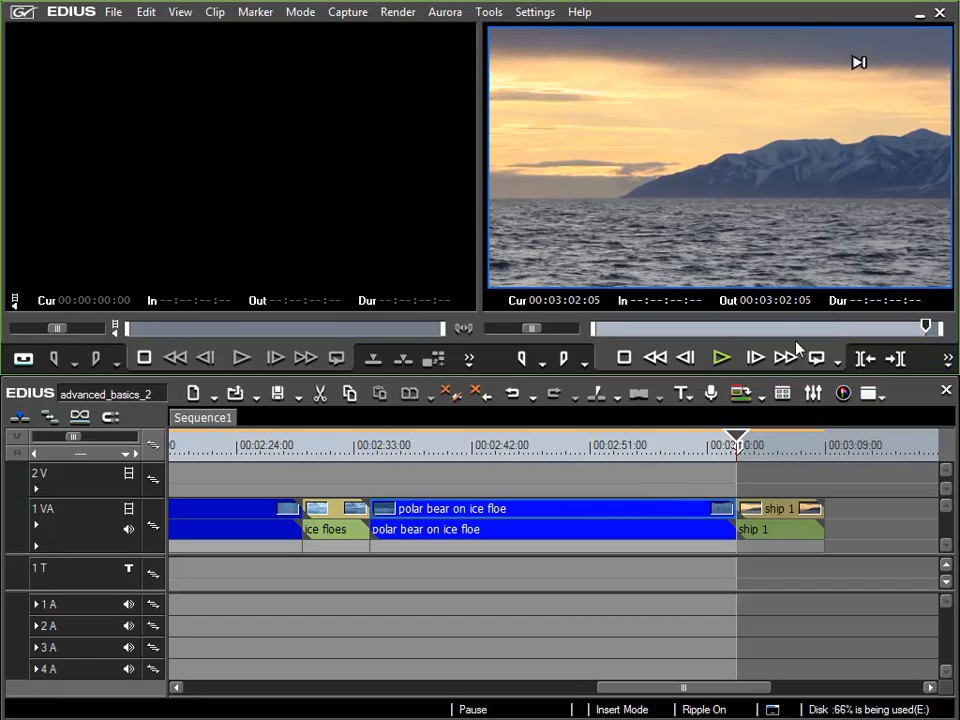
pyautogui.click(876, 304)
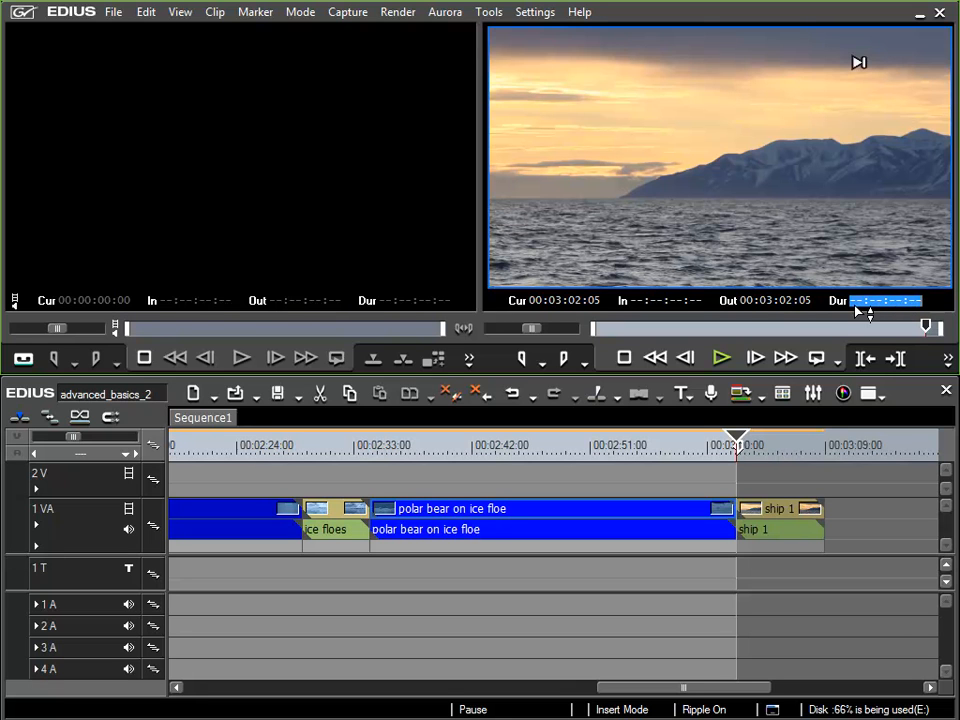
pyautogui.write('600')
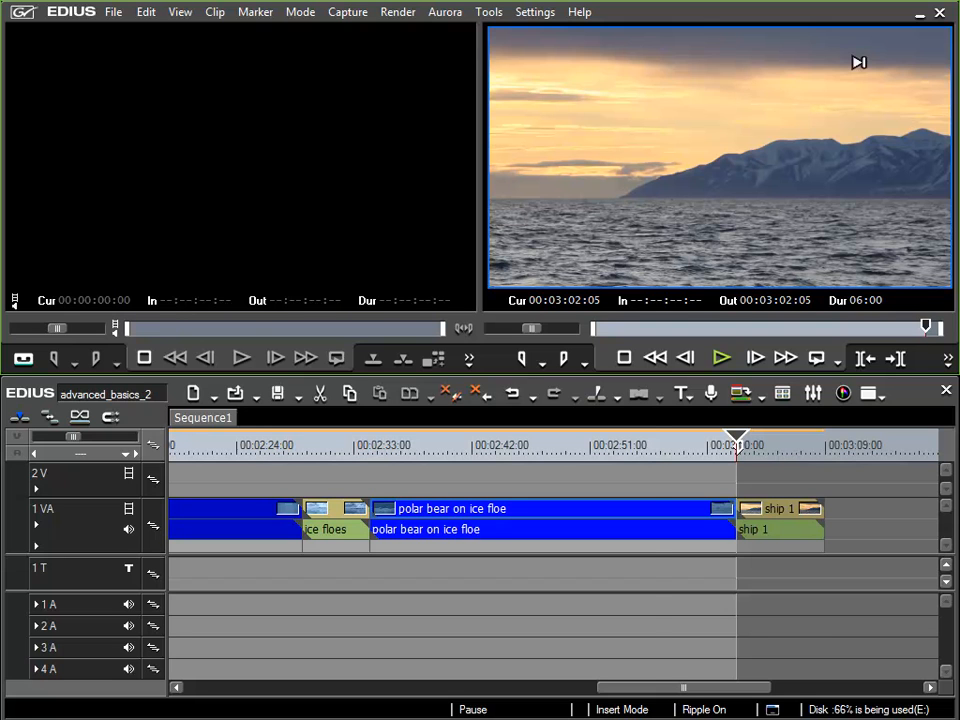
pyautogui.press('Return')
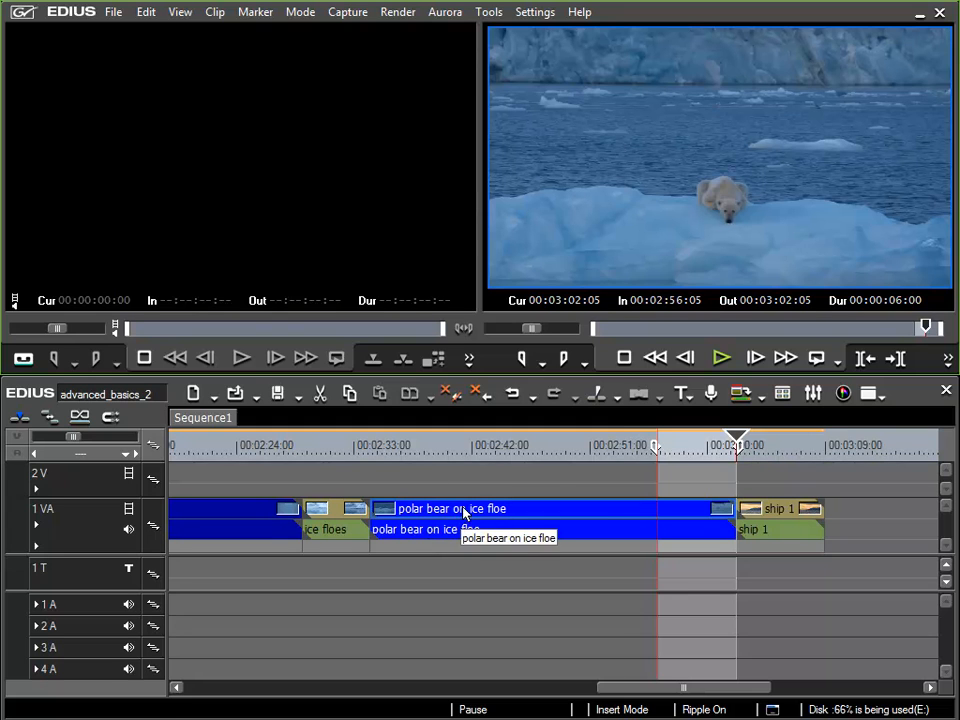
# Add cut points at the In and Out points and delete the part of the polar bear clip before the range
pyautogui.click(617, 395)
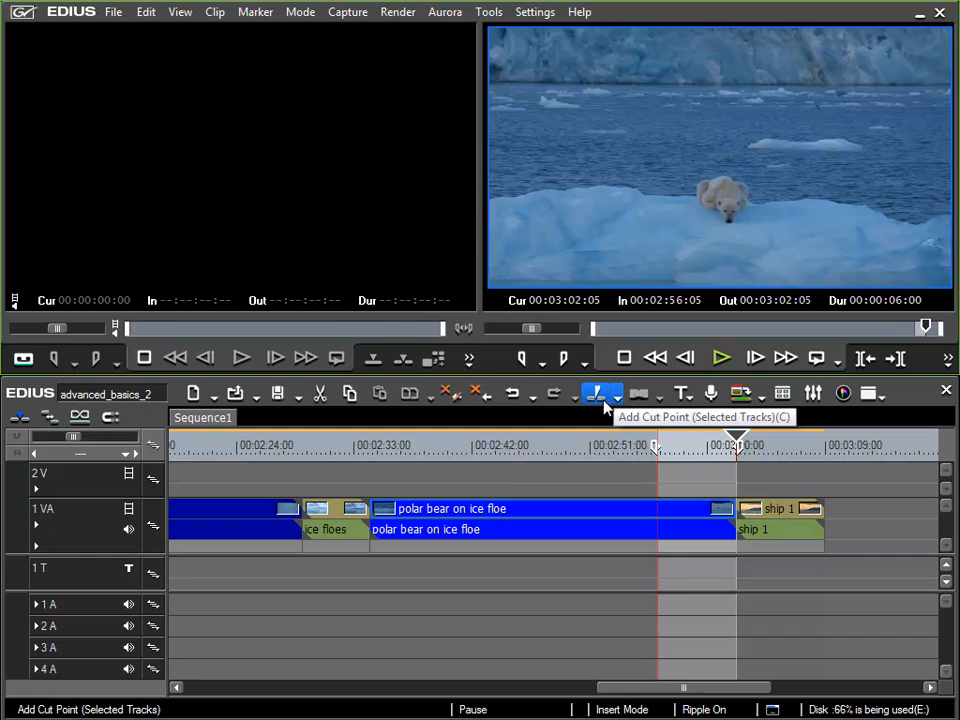
pyautogui.click(617, 400)
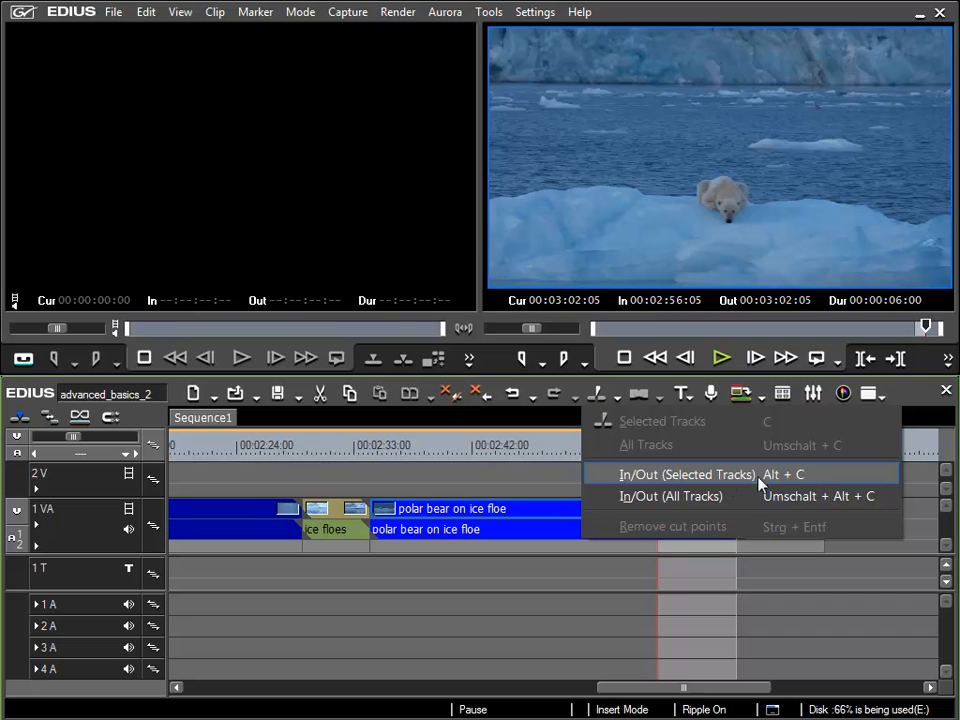
pyautogui.click(680, 500)
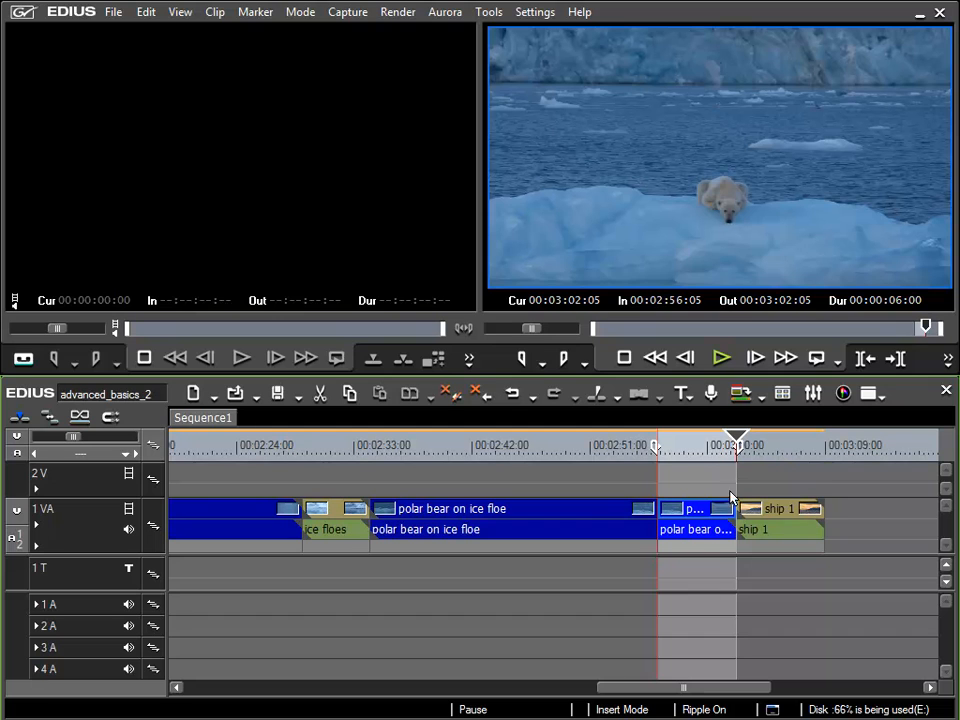
pyautogui.click(589, 513)
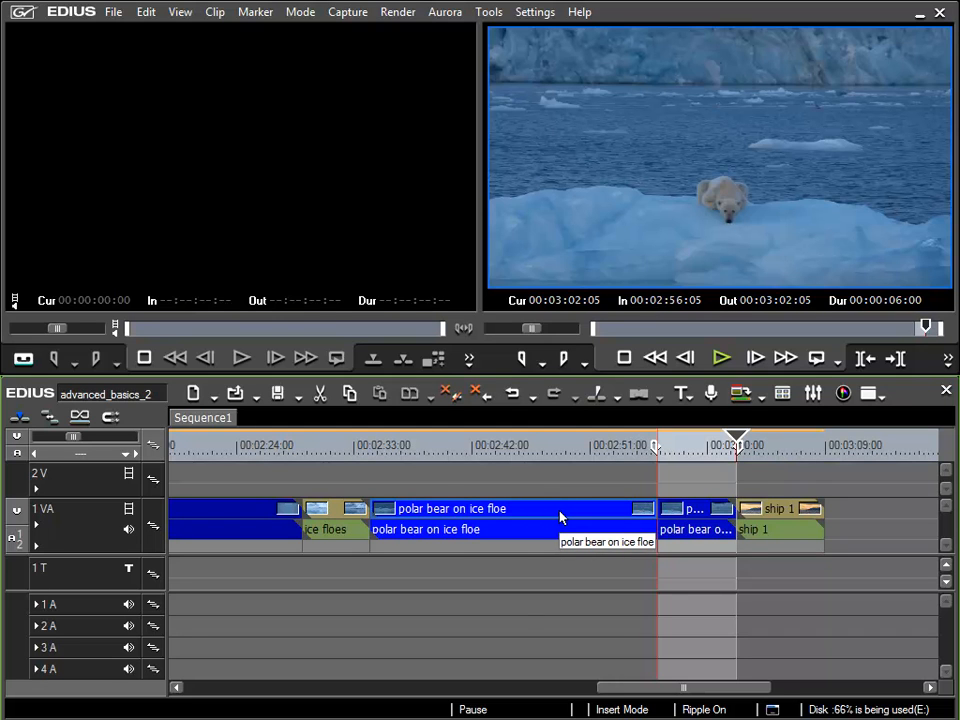
pyautogui.press('Delete')
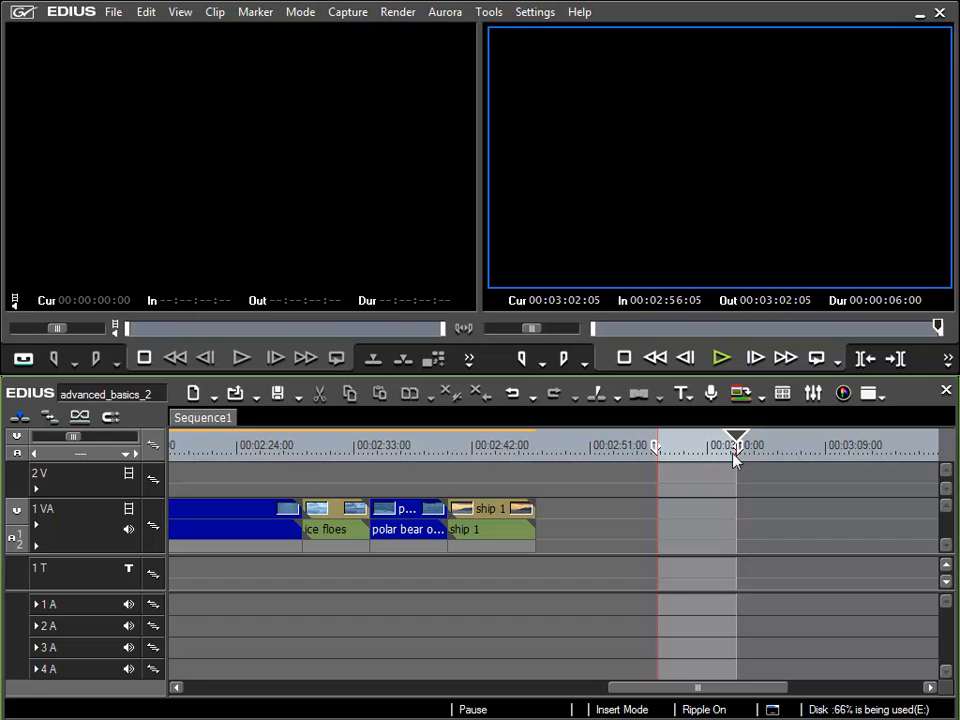
# Clear the In and Out points from the timeline
pyautogui.click(546, 368)
pyautogui.click(565, 407)
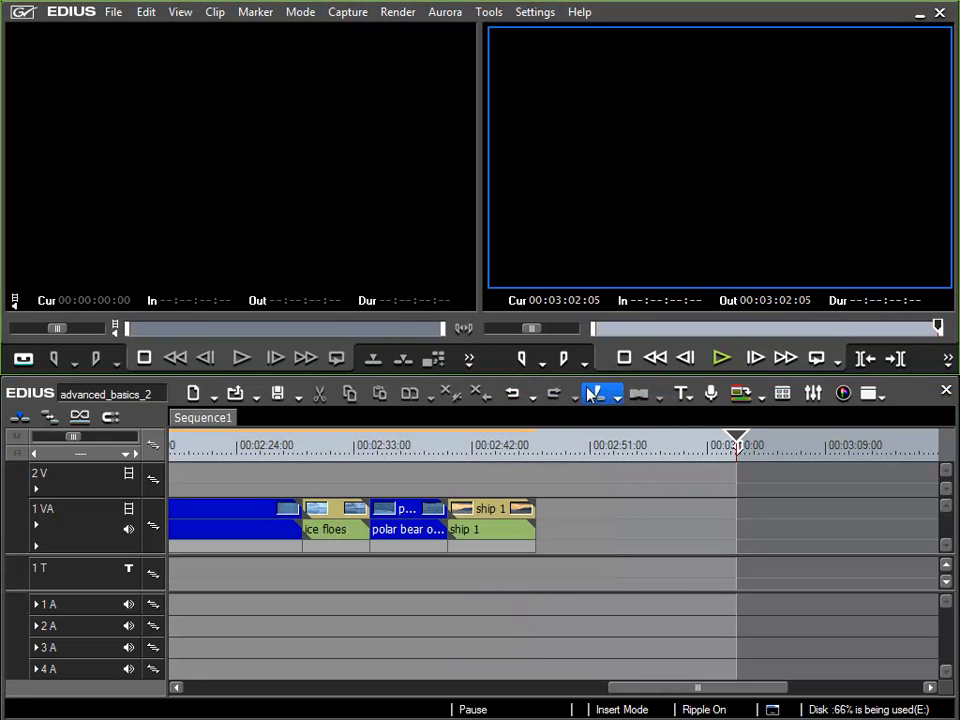
pyautogui.click(585, 362)
pyautogui.click(612, 410)
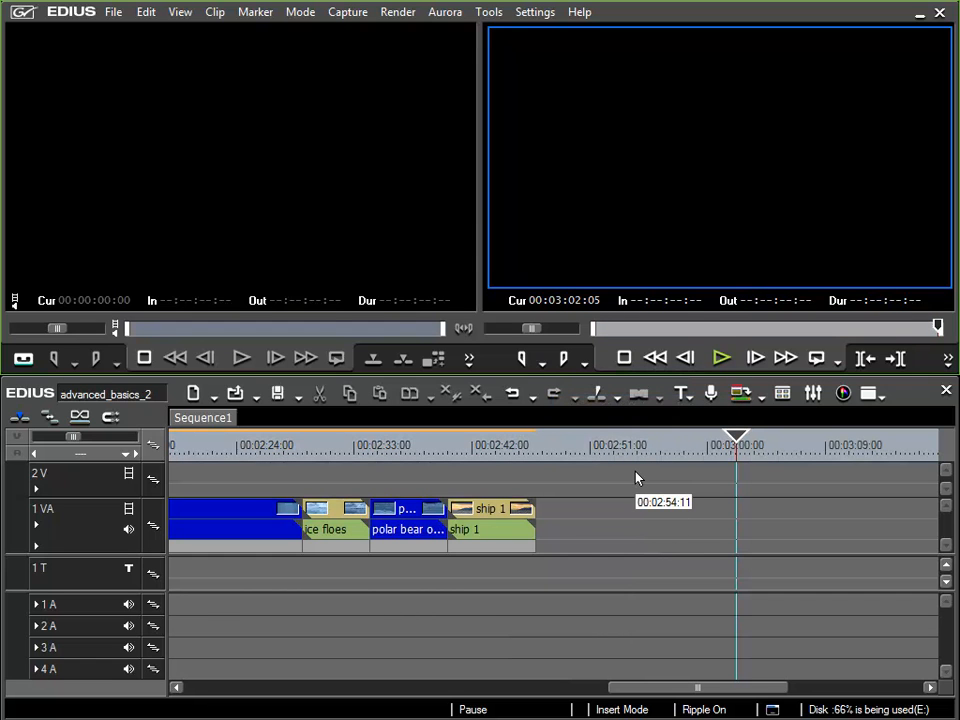
# Undo the deletion of the polar bear clip's first part and the added cut points
pyautogui.click(510, 394)
pyautogui.click(510, 394)
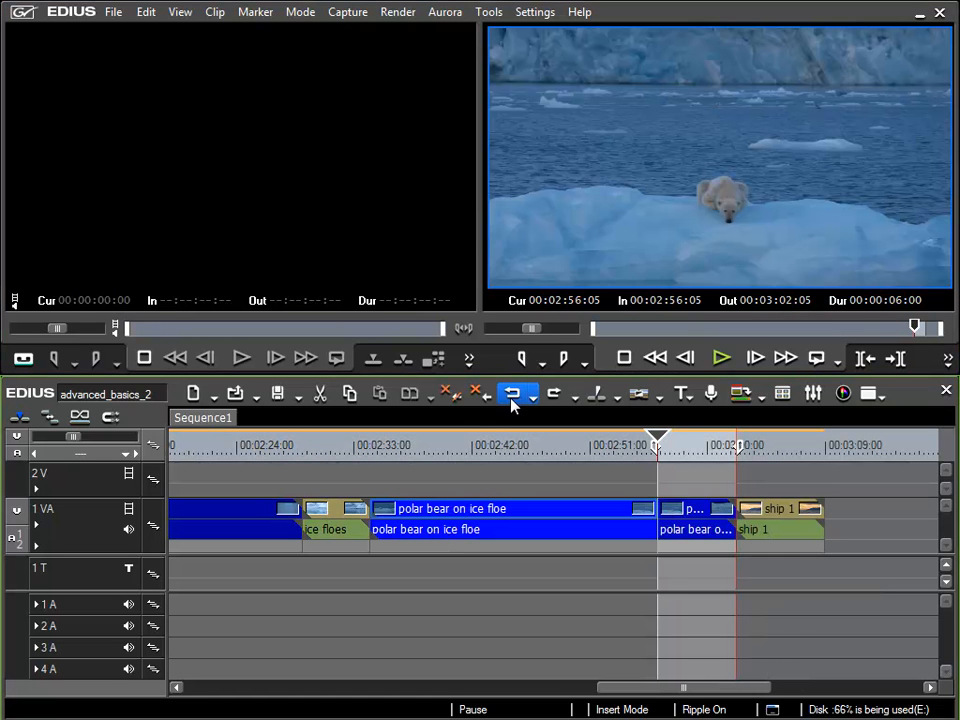
pyautogui.click(510, 394)
# Clear the restored In and Out points around the last six seconds of the polar bear clip
pyautogui.click(543, 362)
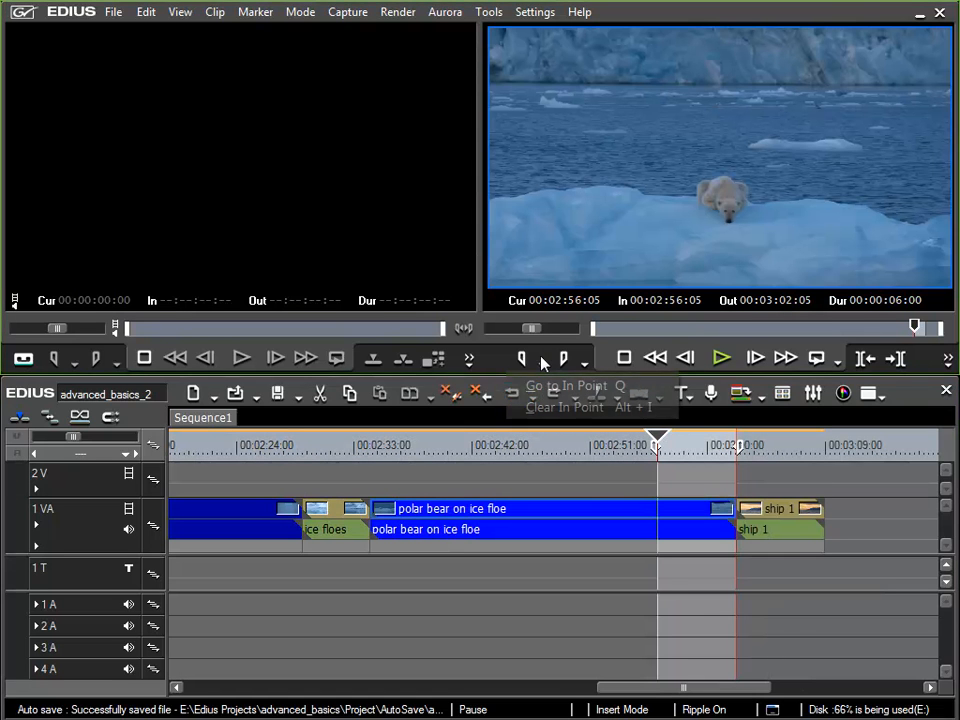
pyautogui.click(566, 410)
pyautogui.click(584, 362)
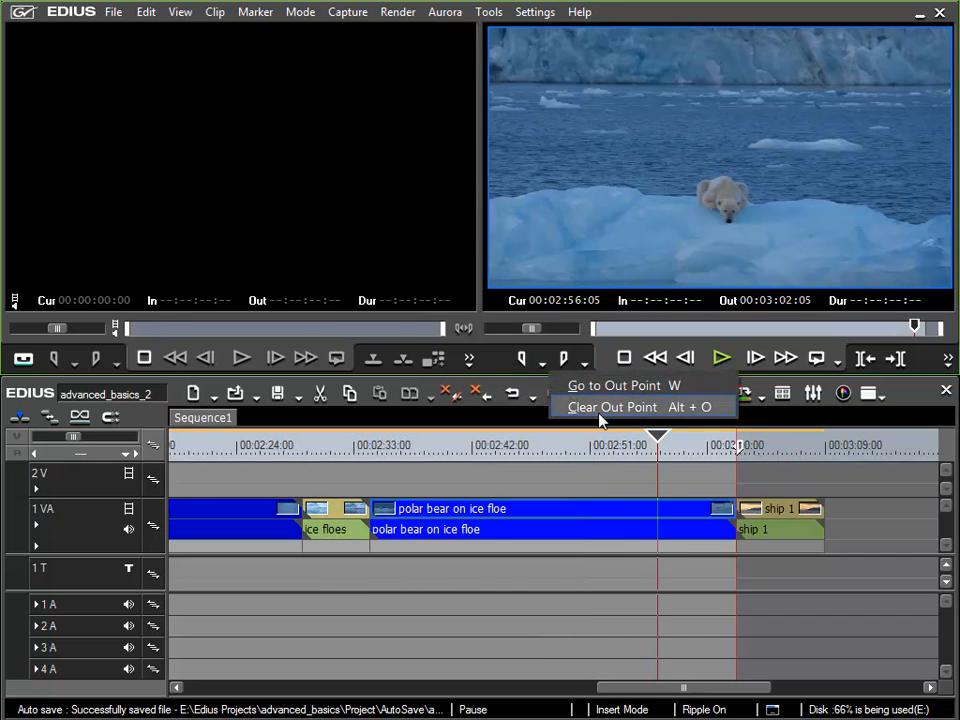
pyautogui.click(600, 407)
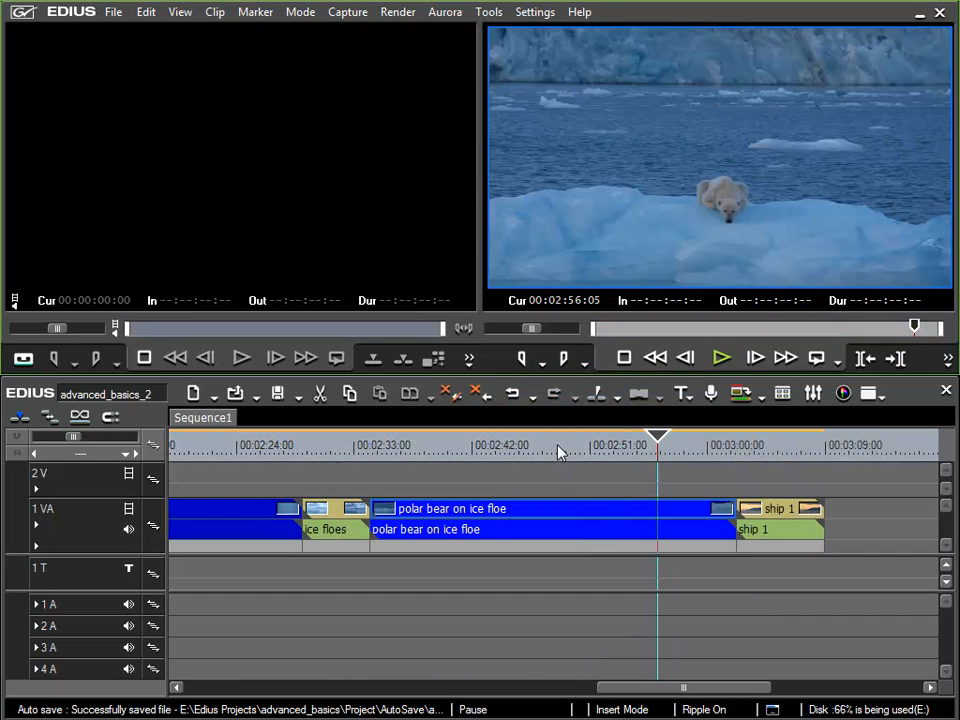
# Set an In point within the polar bear clip at 00:02:42:21
pyautogui.moveTo(560, 450); pyautogui.dragTo(484, 460)
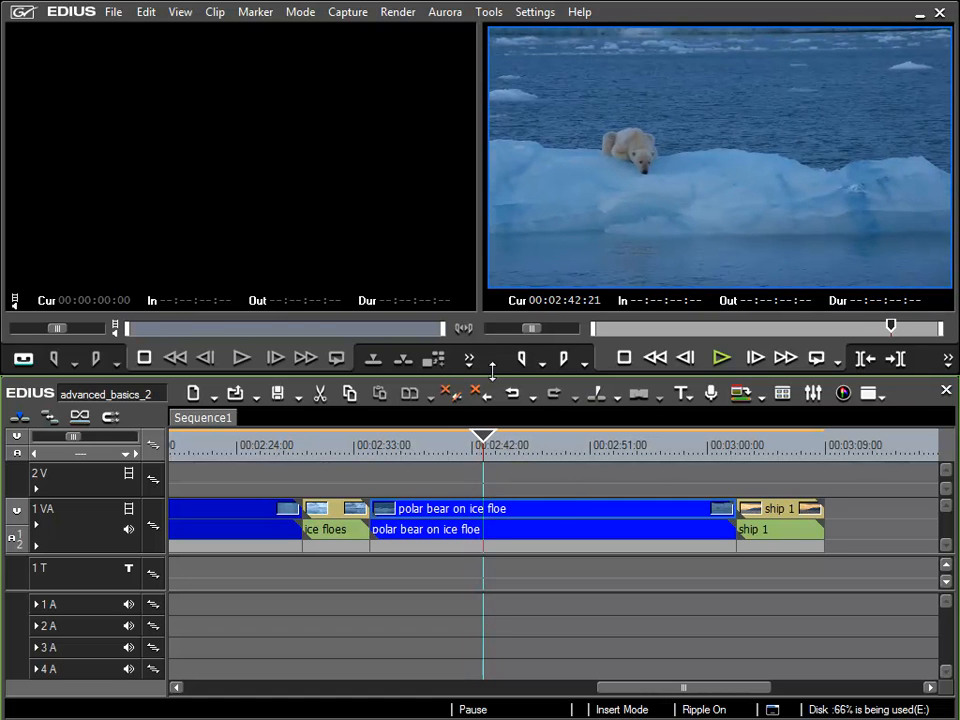
pyautogui.click(525, 358)
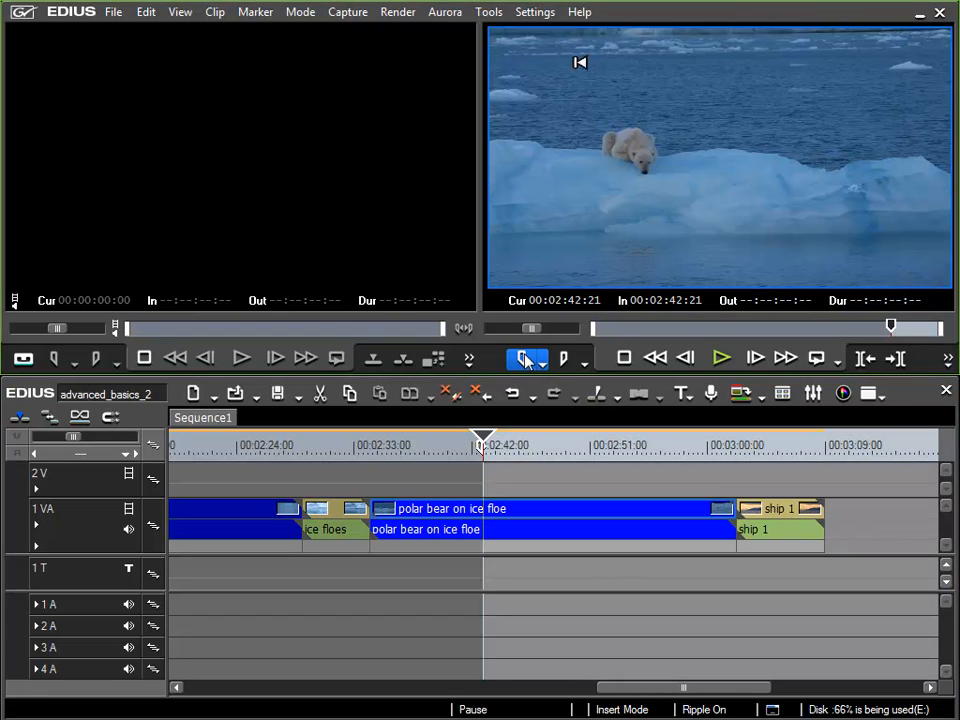
# Set the duration between the timeline's In and Out points to 00:00:06:00
pyautogui.click(876, 304)
pyautogui.write('600')
pyautogui.press('Return')
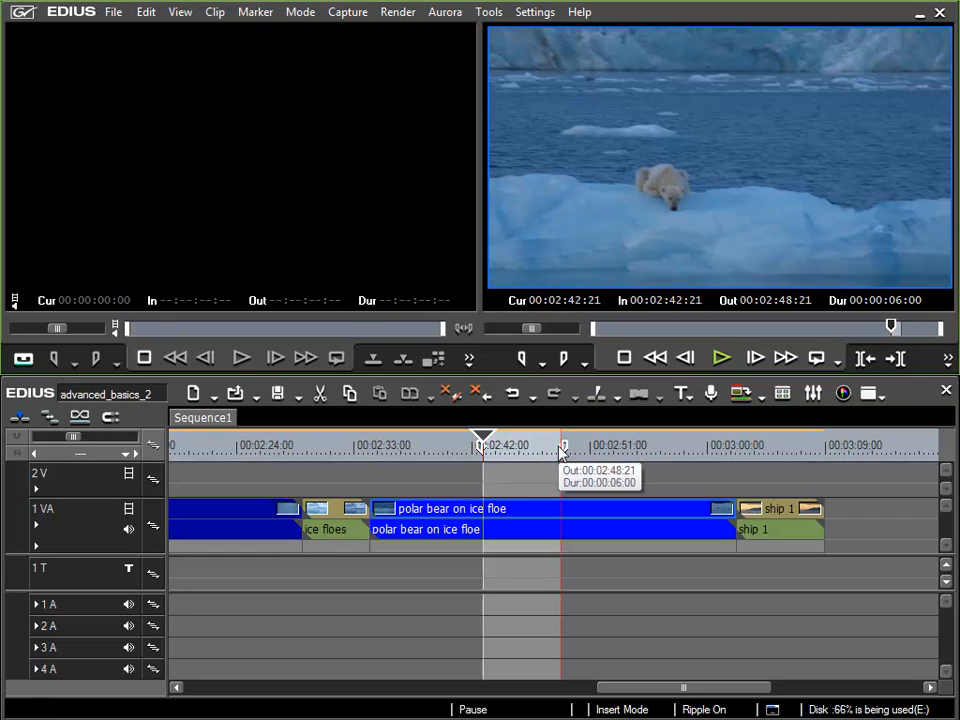
# Add cut points at the In and Out points of the polar bear clip on the selected 1 VA track only
pyautogui.click(617, 398)
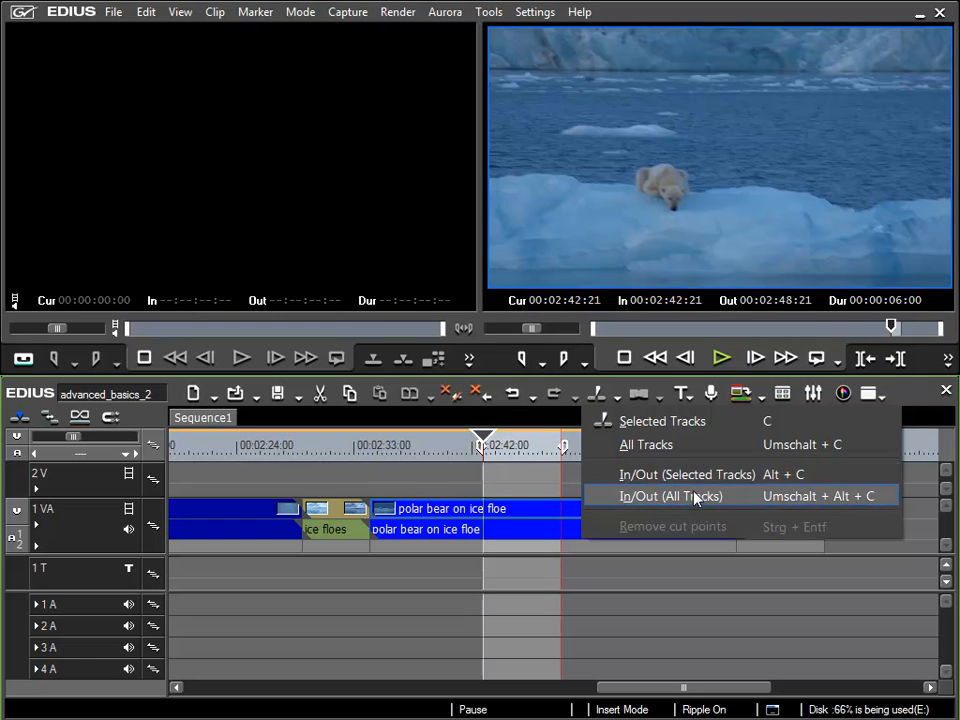
pyautogui.click(91, 538)
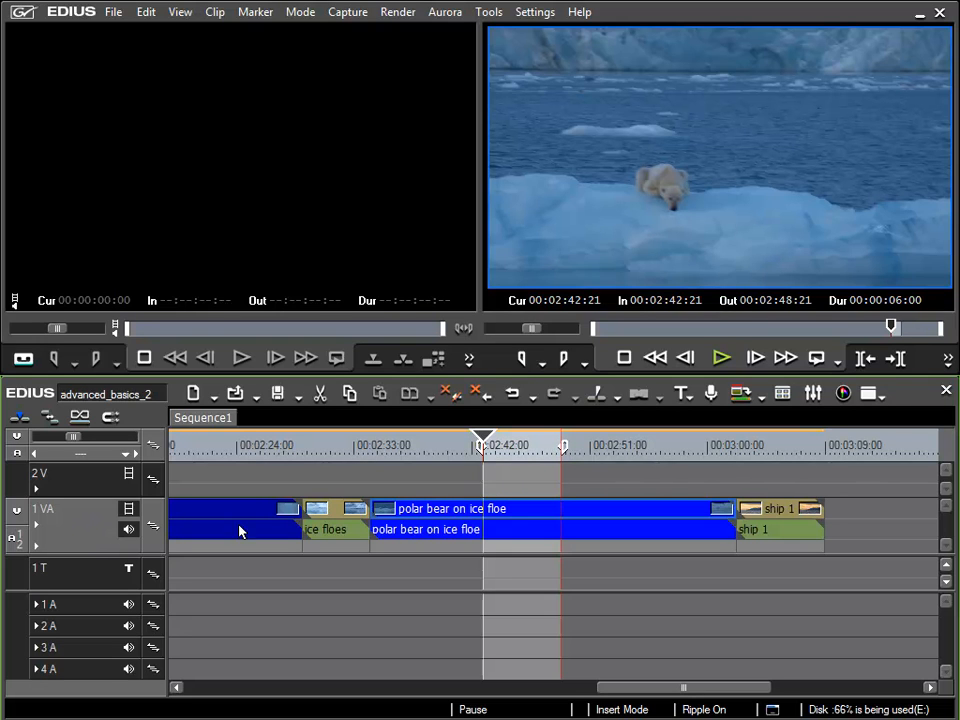
pyautogui.click(617, 397)
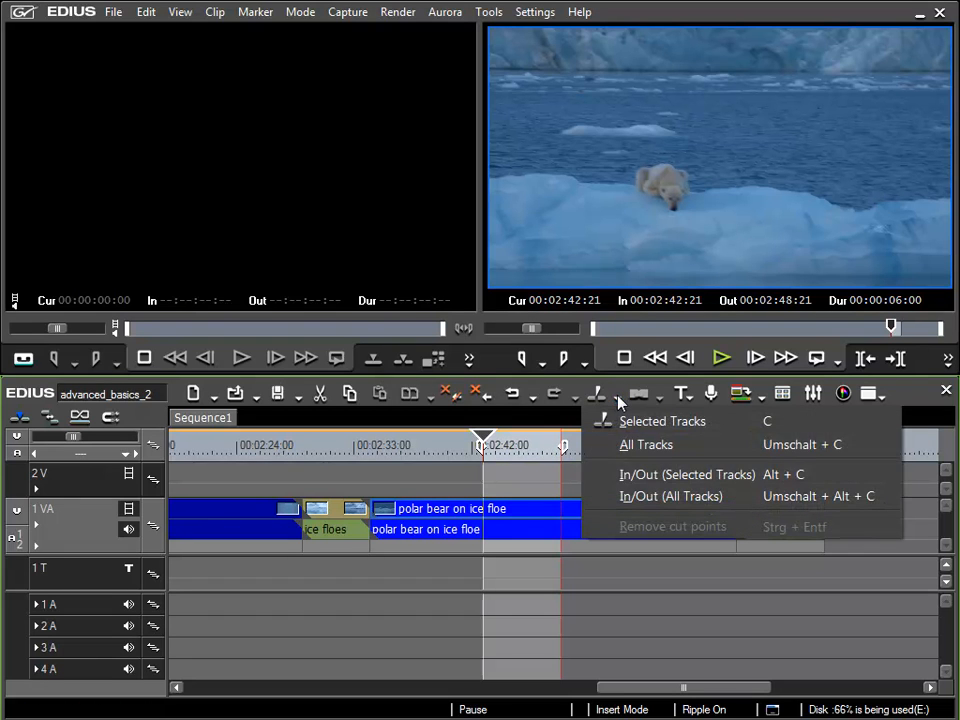
pyautogui.click(722, 481)
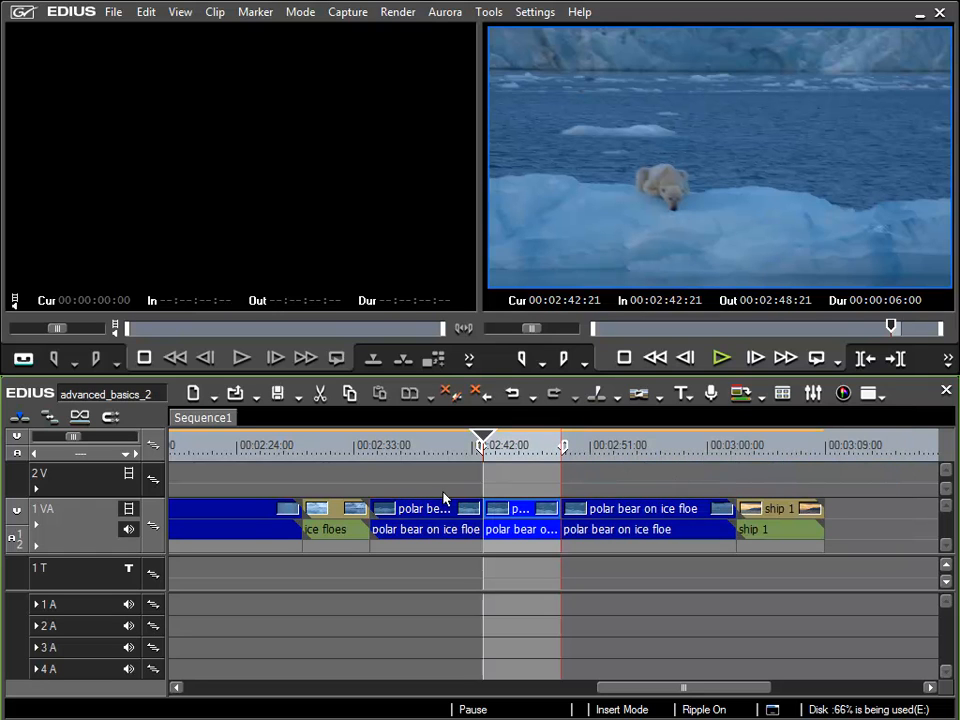
# Delete the polar bear clip's parts before the In point and after the Out point, keeping only the middle section
pyautogui.click(611, 514)
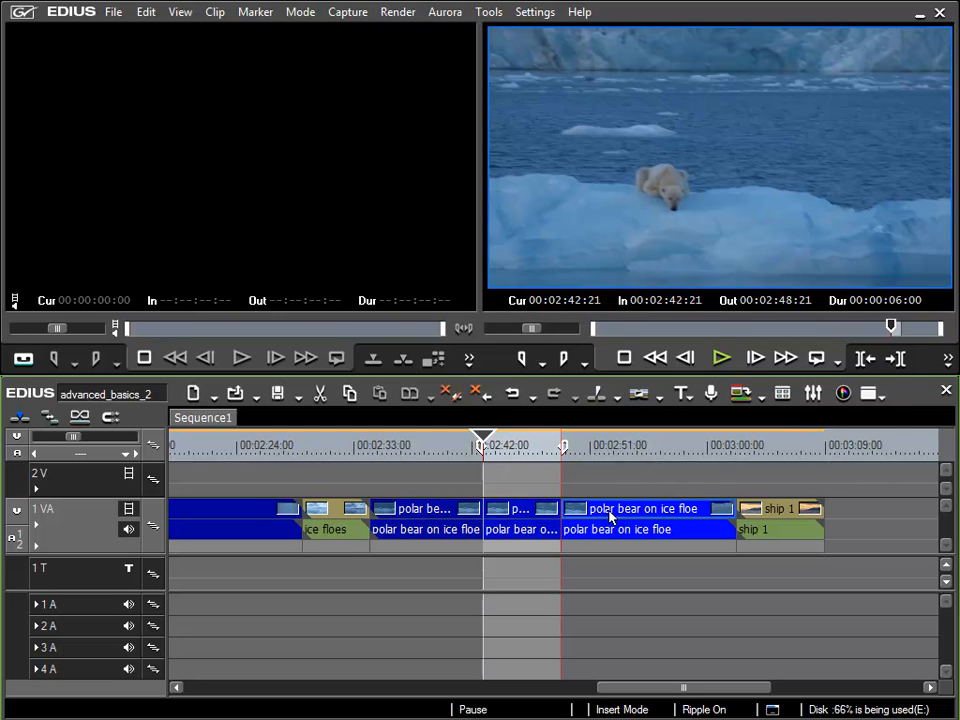
pyautogui.click(424, 512)
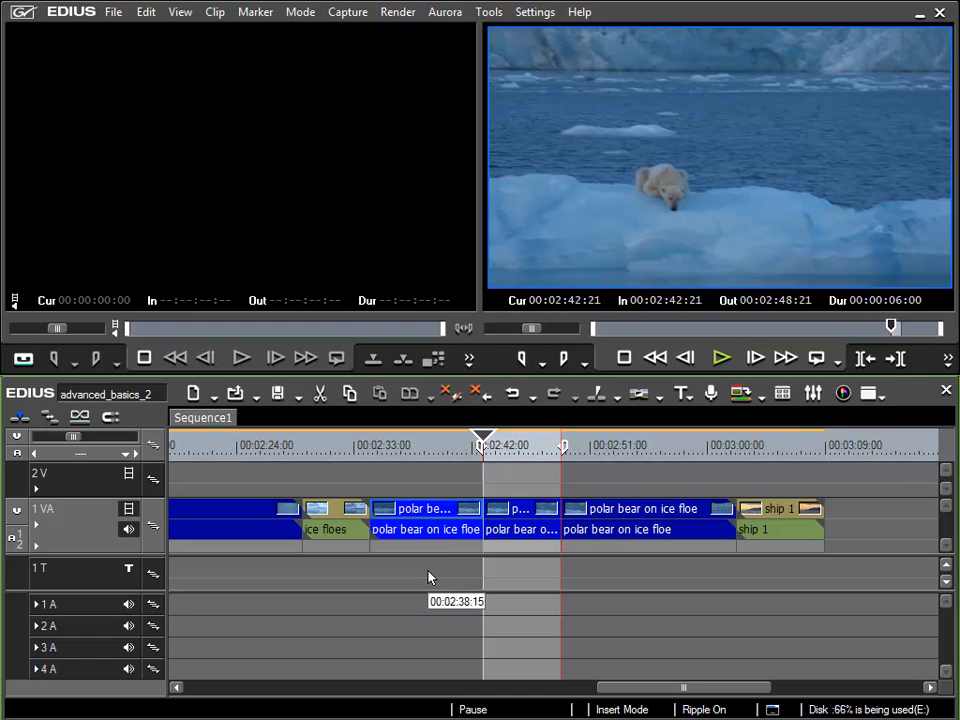
pyautogui.press('Delete')
pyautogui.click(583, 510)
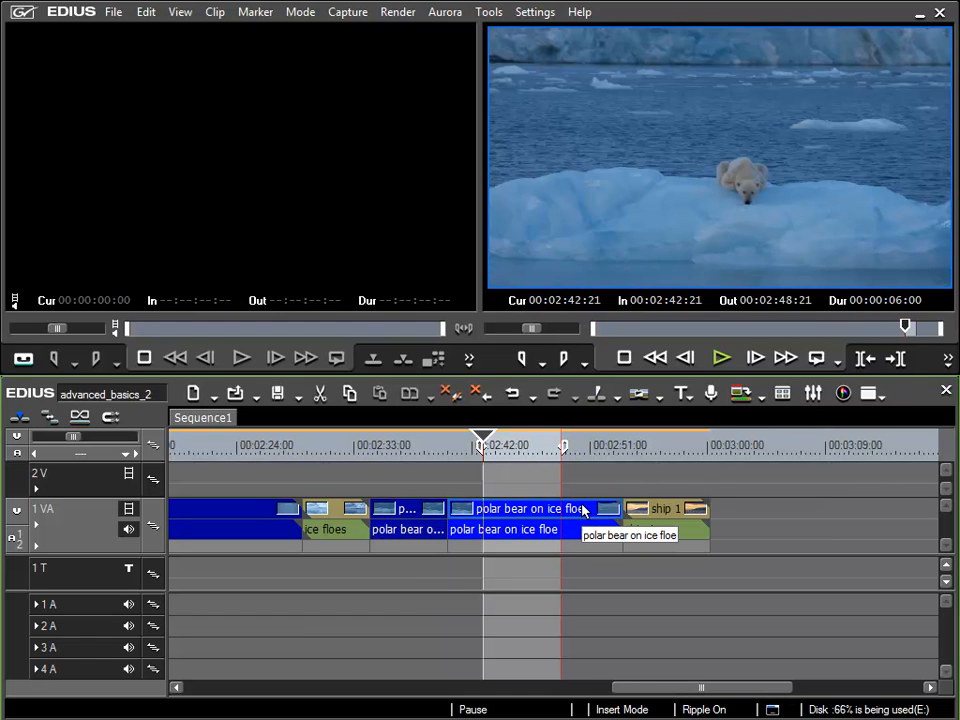
pyautogui.press('Delete')
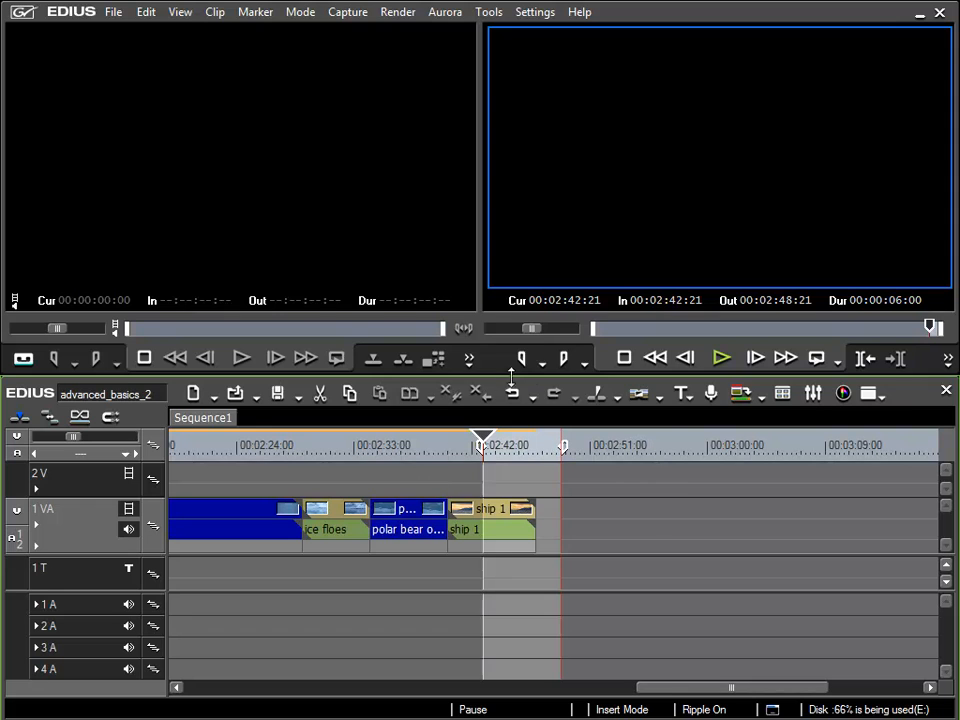
# Clear the In point and the Out point from the timeline around the ship 1 clip
pyautogui.click(543, 365)
pyautogui.click(562, 406)
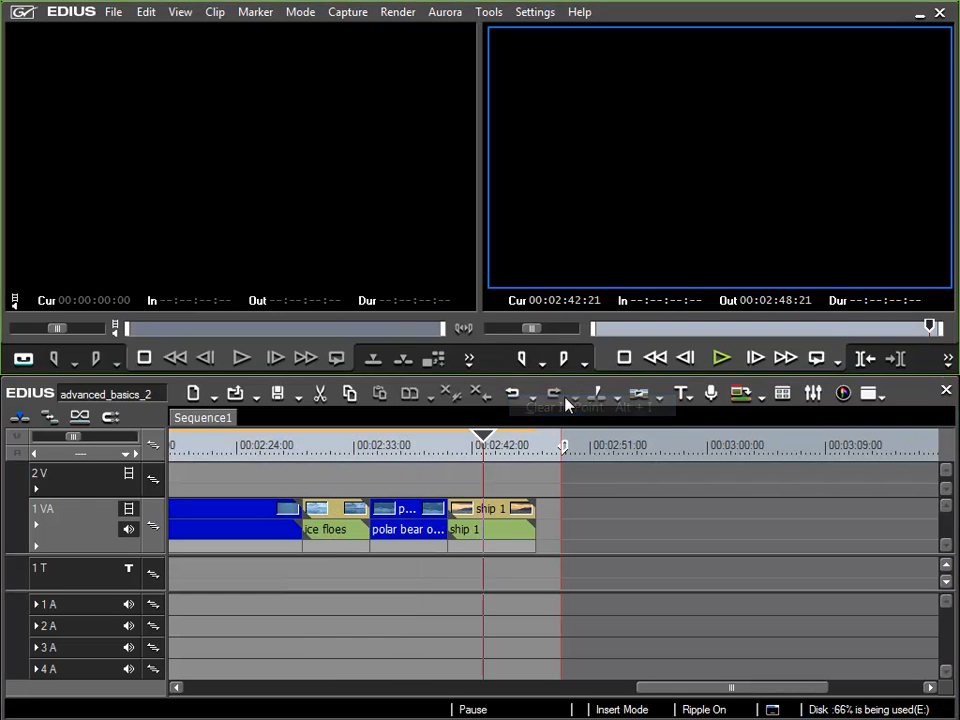
pyautogui.click(584, 362)
pyautogui.click(604, 409)
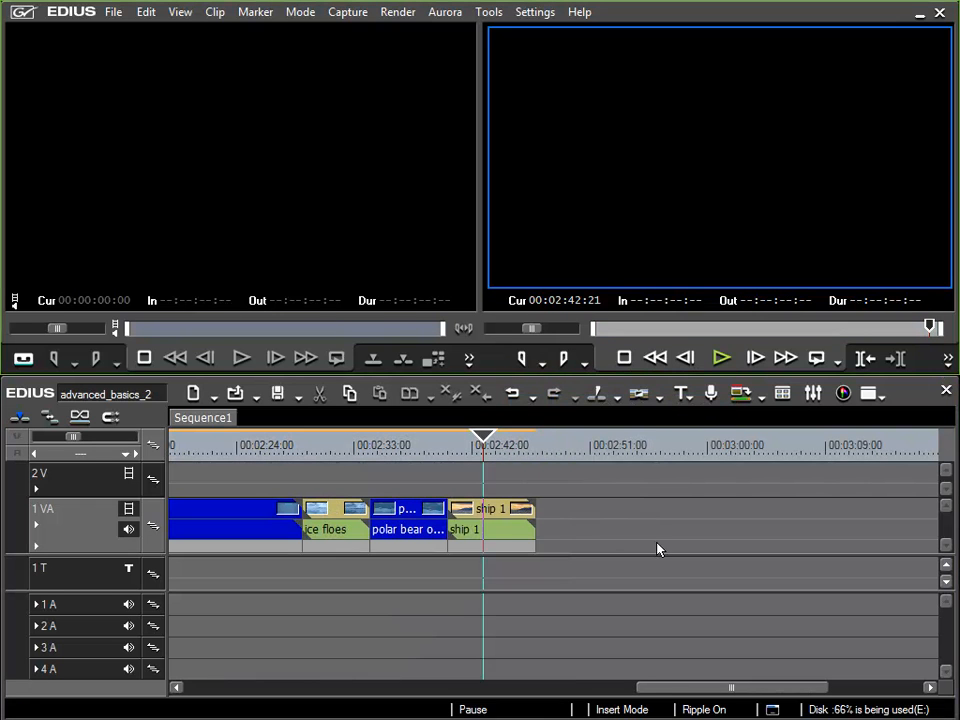